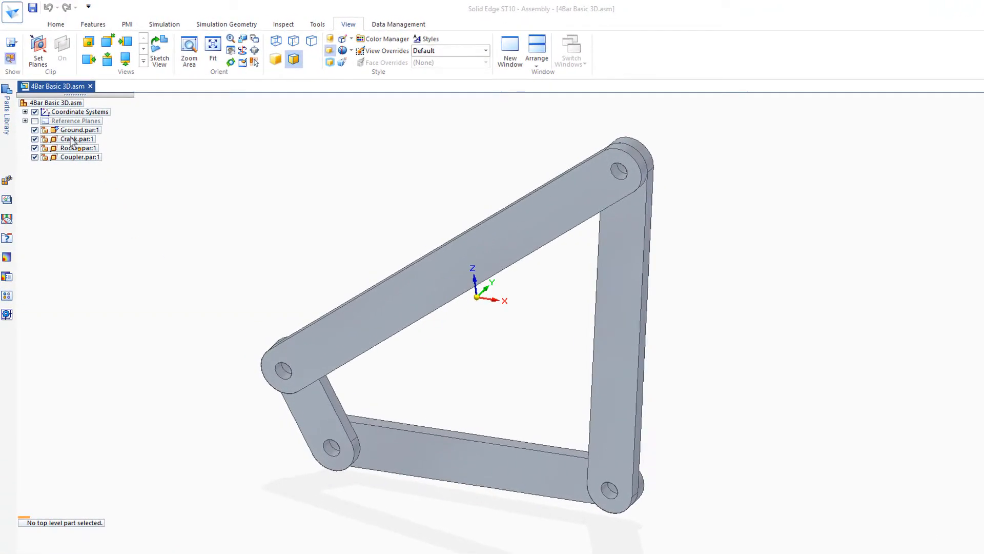
Select the Ground, Crank, Rocker and Coupler parts and place the steering wheel at the centre of the crank's lower hole
click(72, 131)
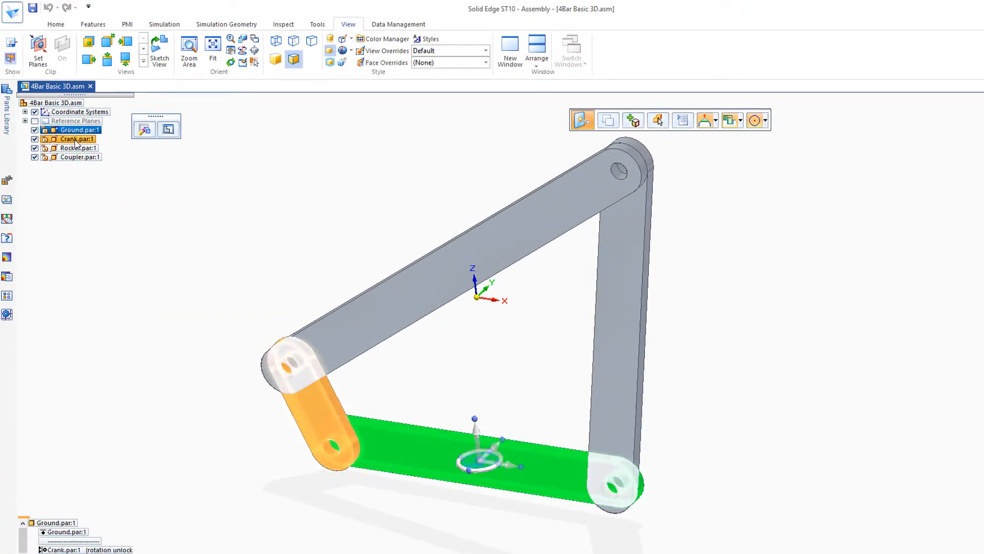
ctrl+click(74, 139)
ctrl+click(77, 149)
ctrl+click(77, 158)
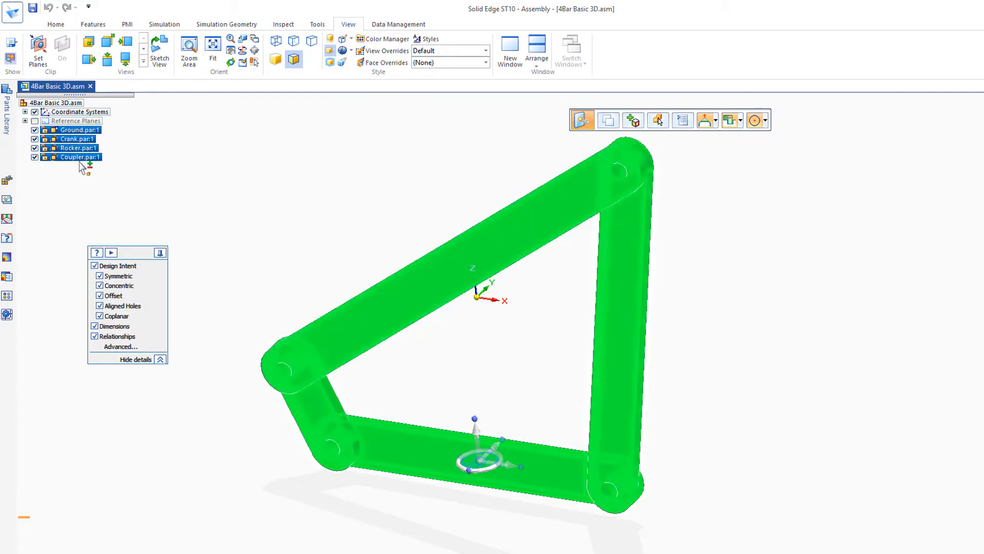
drag(481, 464, 331, 449)
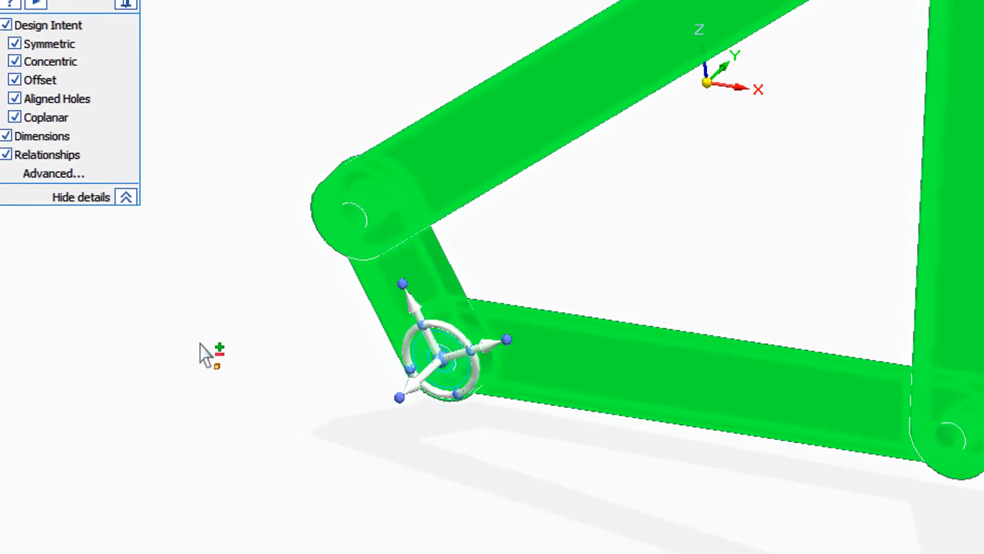
Move the selected linkage from the crank's lower hole centre onto the coordinate system origin, using Center and End Point keypoints
click(444, 380)
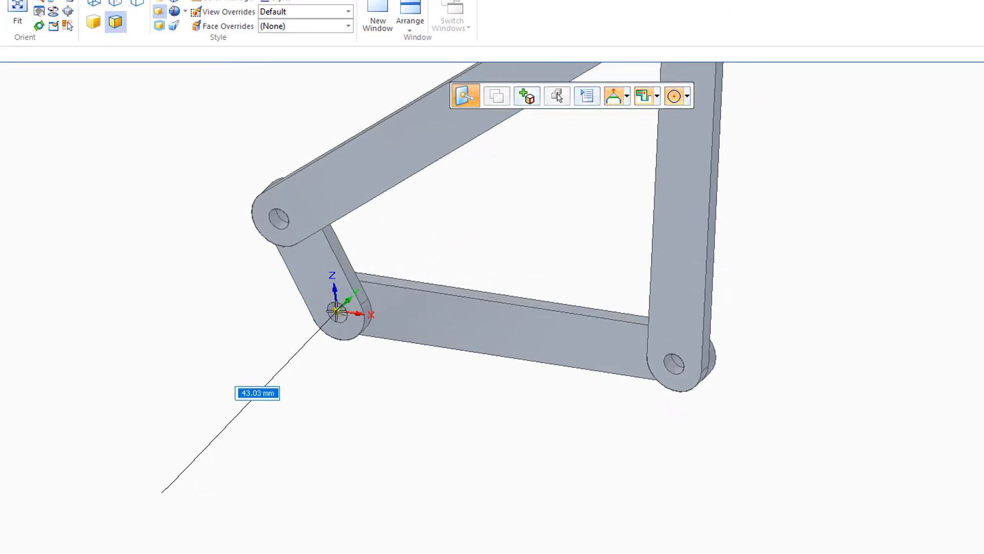
click(687, 97)
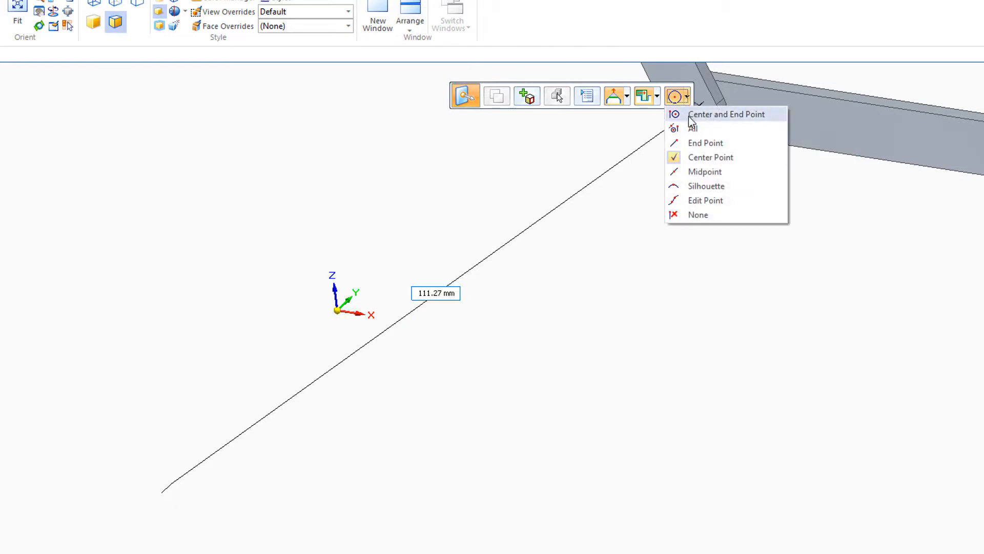
click(688, 115)
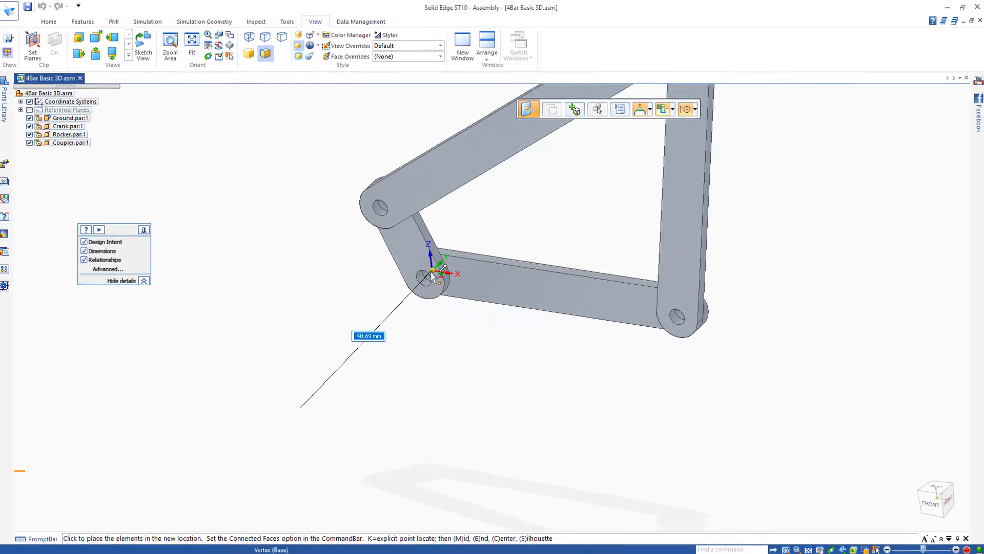
click(373, 296)
shift+middle_drag(447, 339, 386, 308)
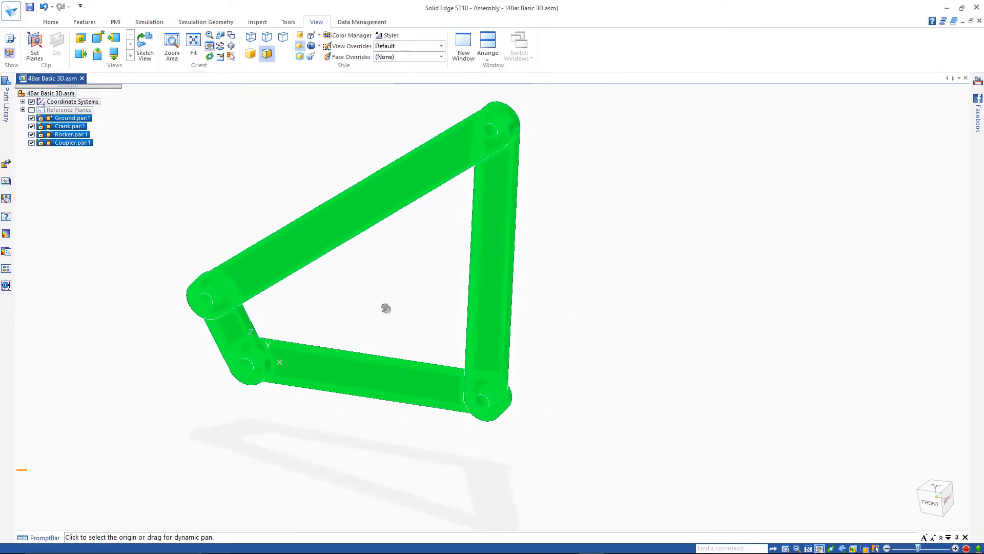
key(Escape)
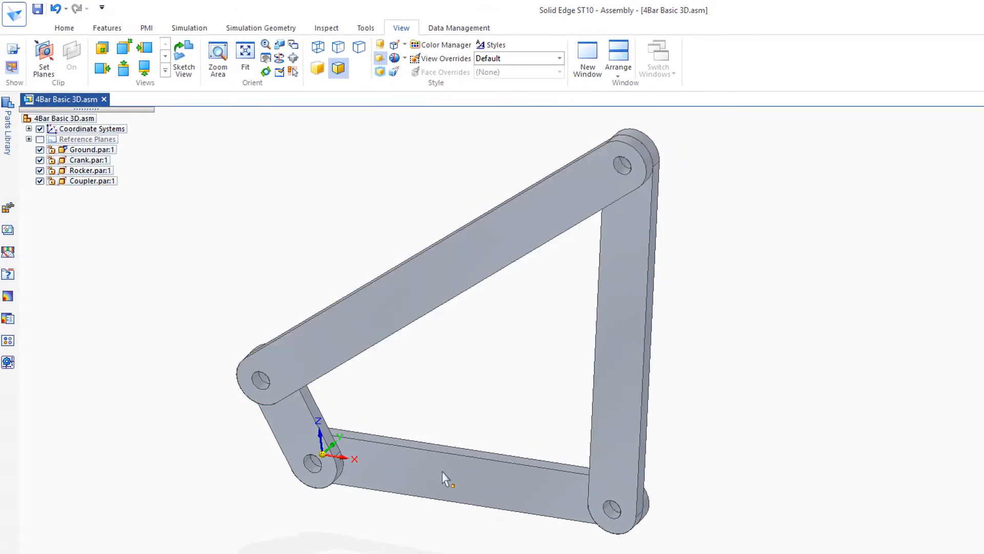
Apply the Blue (clear) face style to the Ground link
click(445, 476)
click(560, 74)
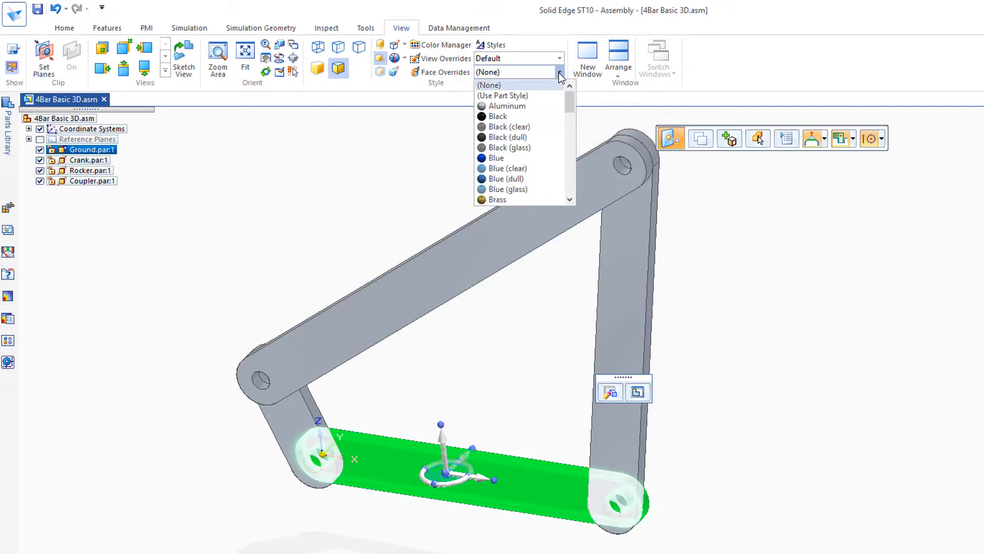
click(508, 168)
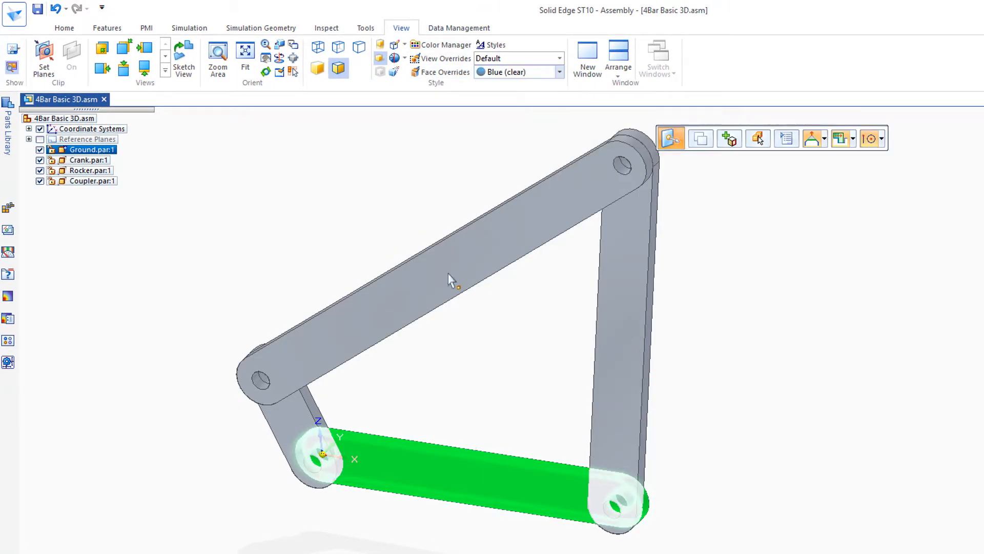
click(310, 209)
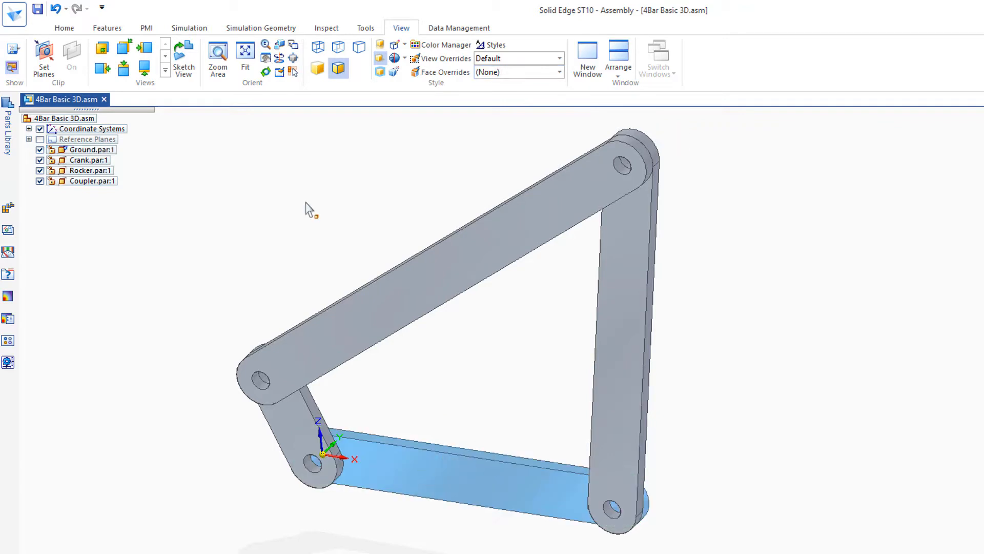
Apply the Yellow (clear) face style to the Coupler link
click(338, 348)
click(560, 72)
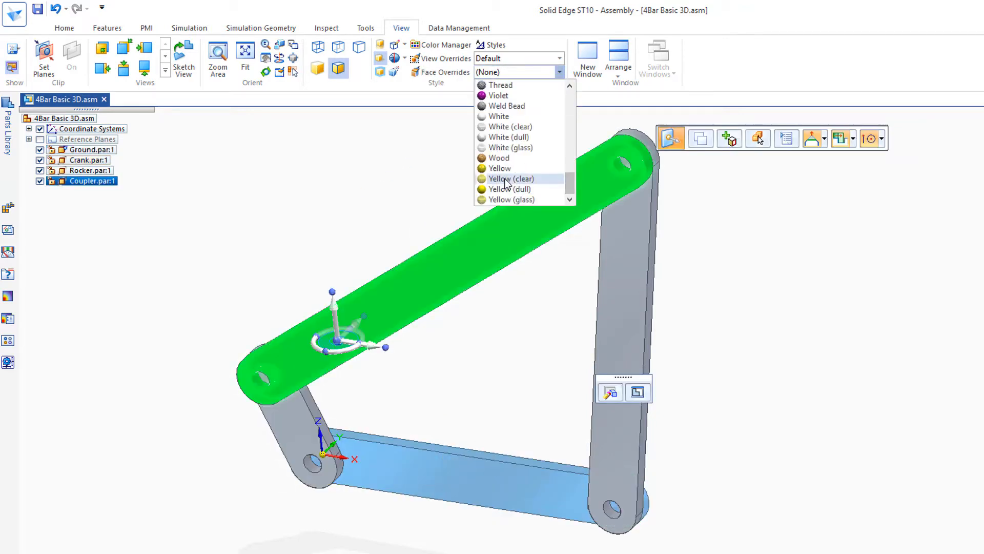
click(505, 183)
click(424, 192)
Apply a translucent red face style to the Crank link
click(299, 401)
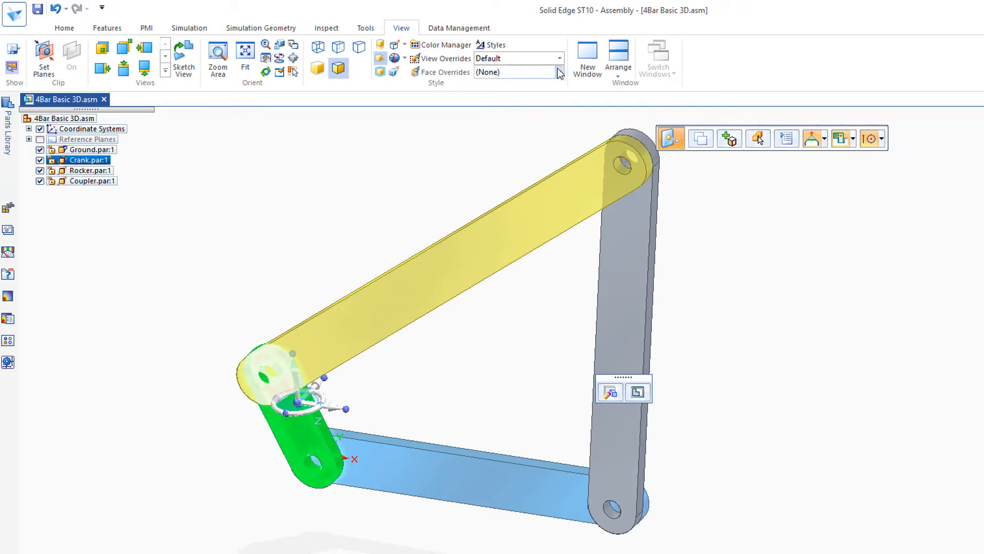
click(560, 72)
scroll(521, 173, down, 5)
click(514, 176)
click(286, 205)
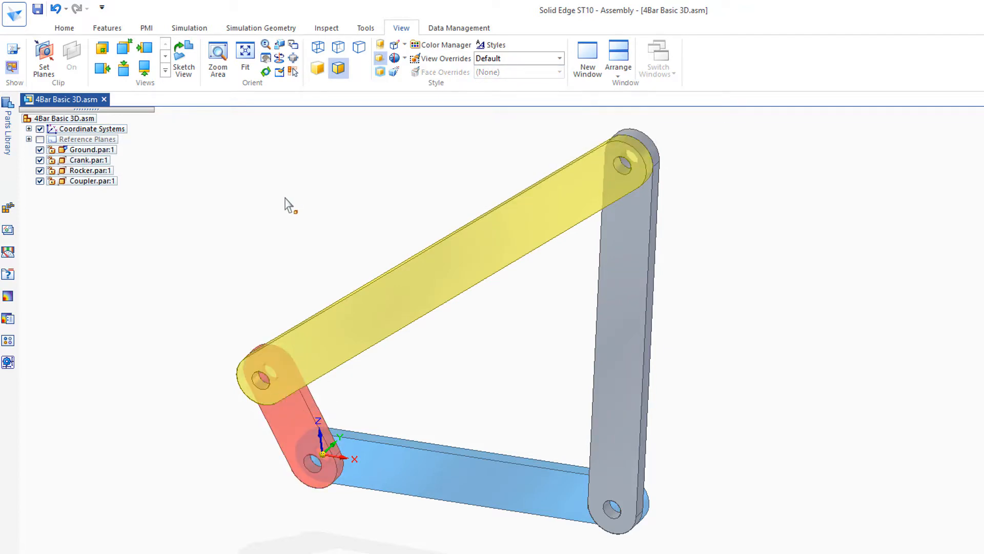
Apply the Green (clear) face style to the Rocker link
click(632, 221)
click(560, 72)
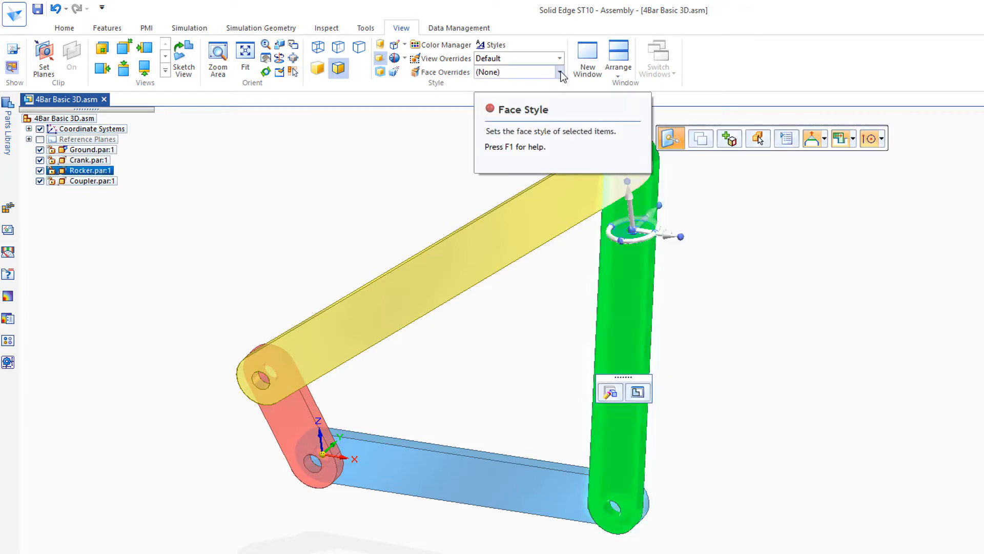
scroll(530, 169, down, 3)
click(530, 170)
click(420, 188)
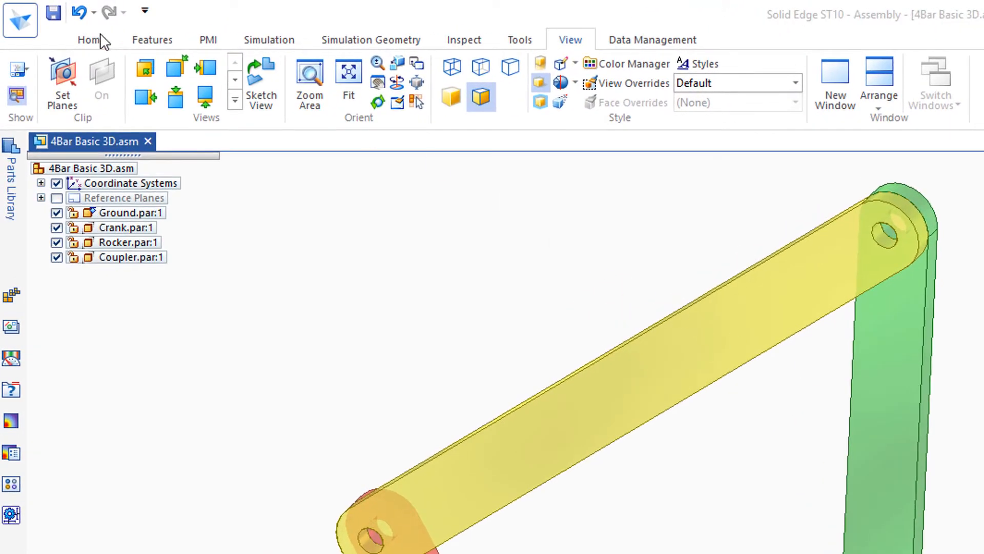
Create a rotational motor on the Crank about its lower hole axis, with a speed of 120 deg/s and a limit of 0°
click(98, 38)
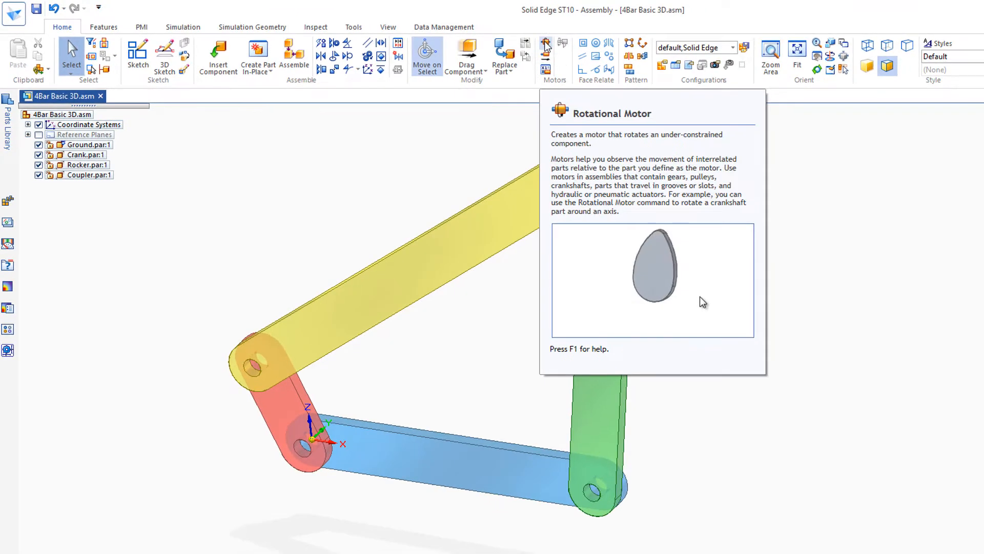
click(802, 65)
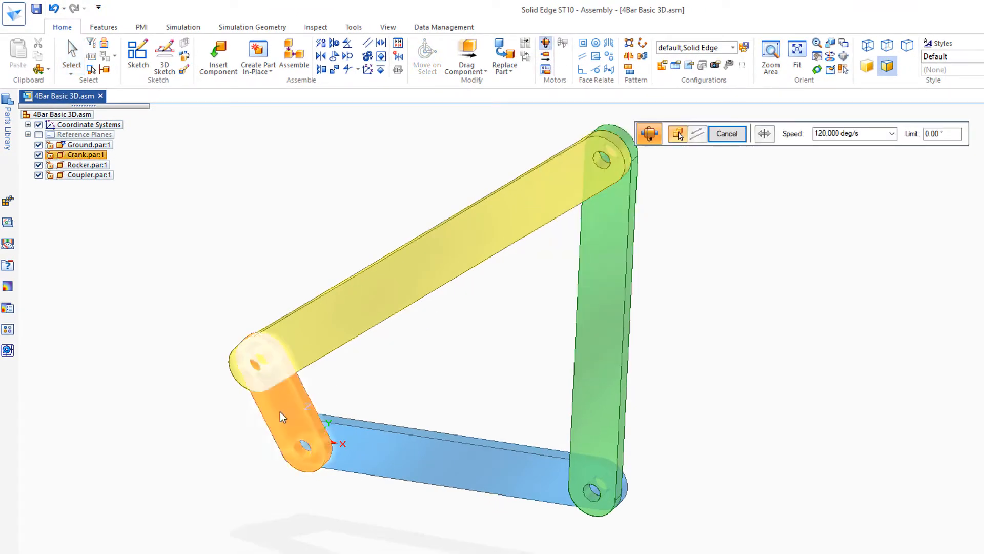
click(282, 404)
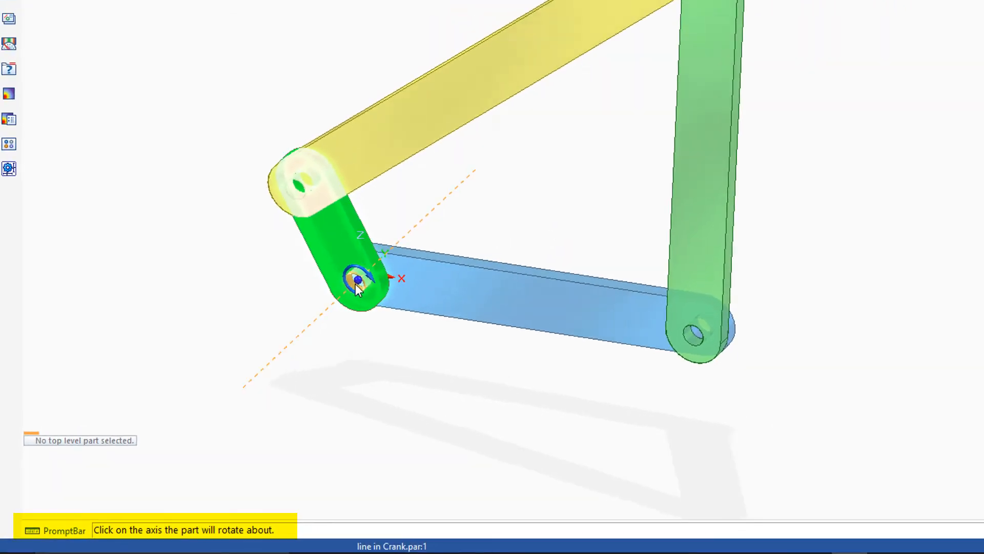
click(442, 222)
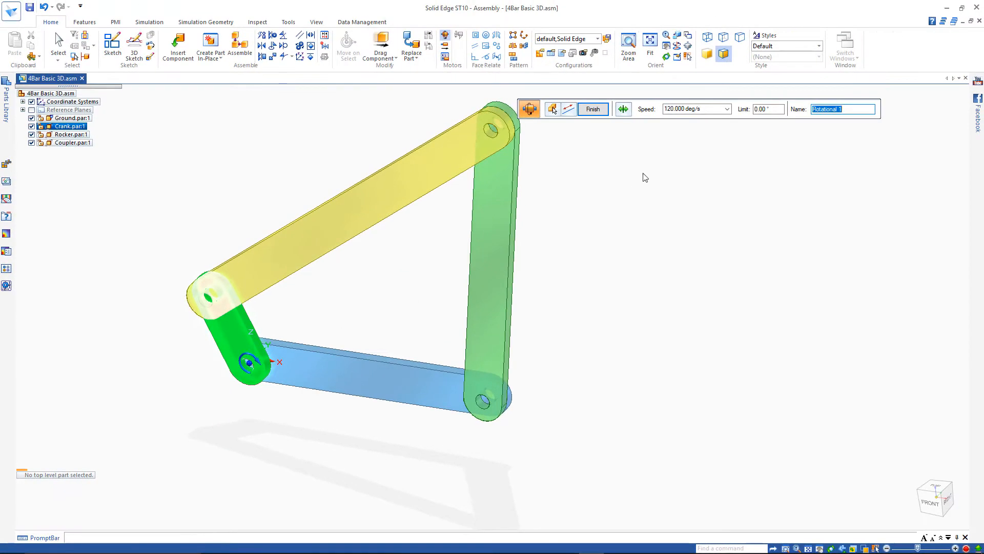
drag(650, 114, 261, 102)
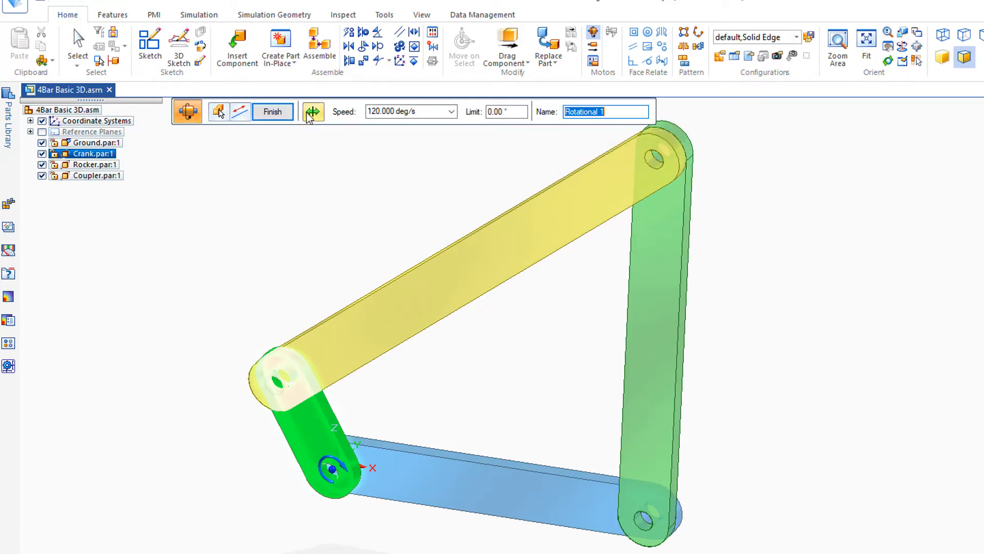
click(272, 112)
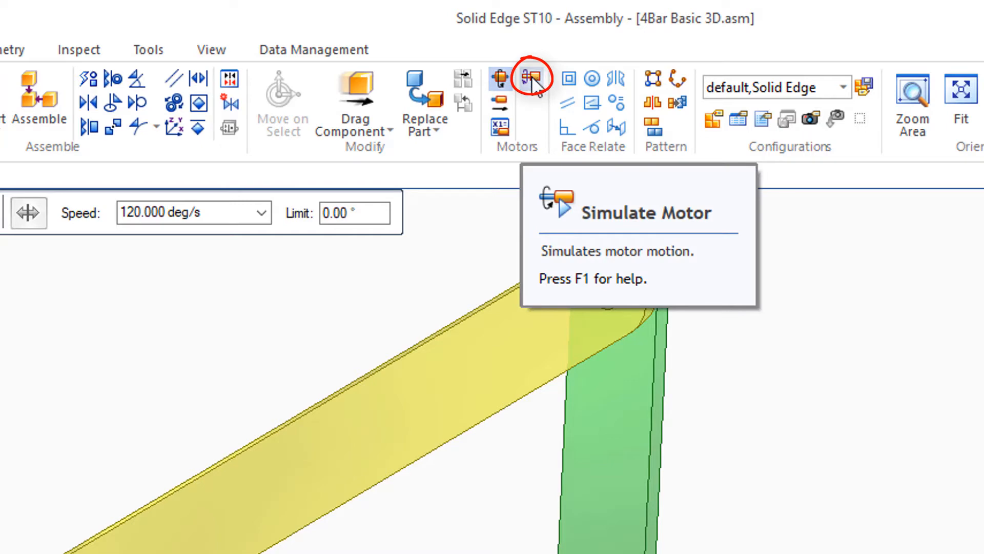
Simulate the Rotational 1 motor with no analysis and a default duration of 10 seconds, and play the animation
click(532, 78)
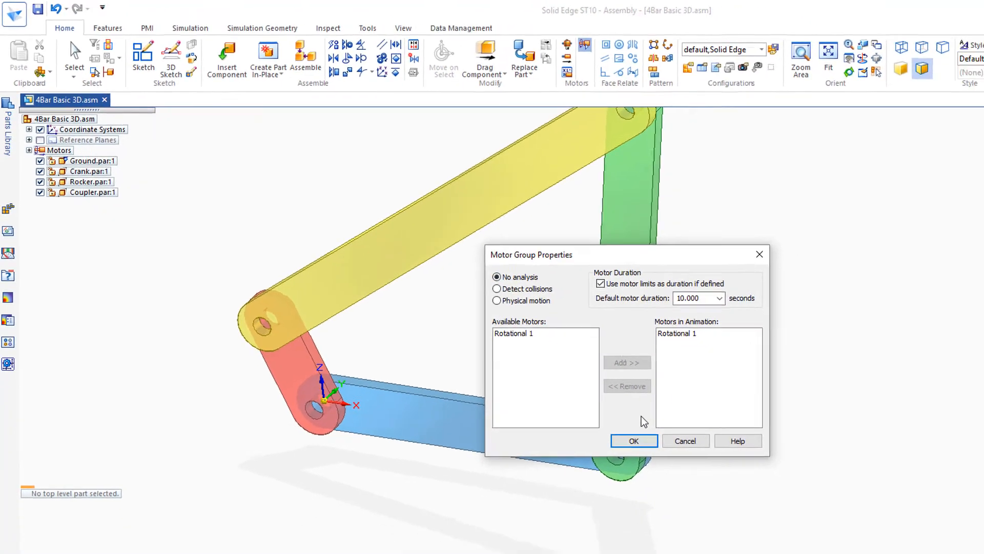
click(716, 498)
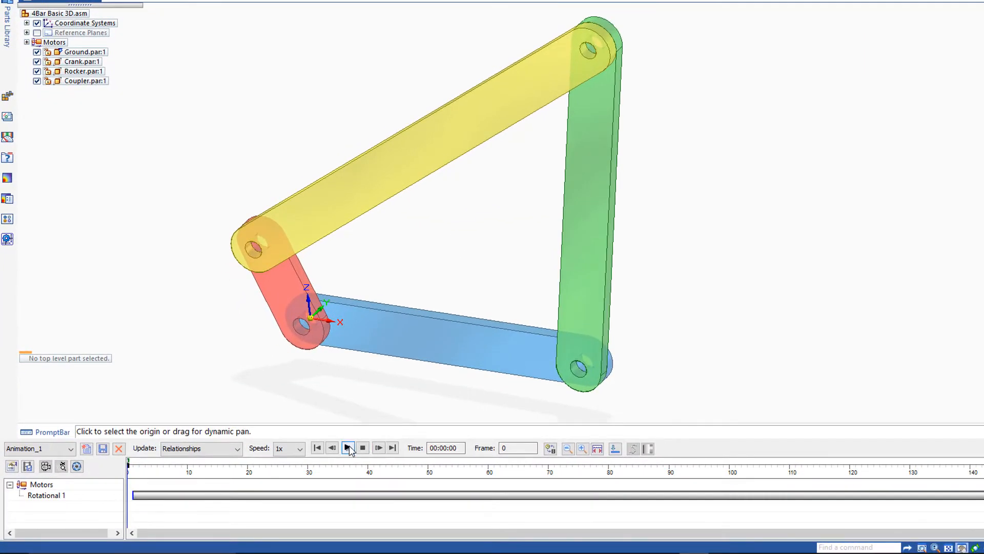
click(348, 448)
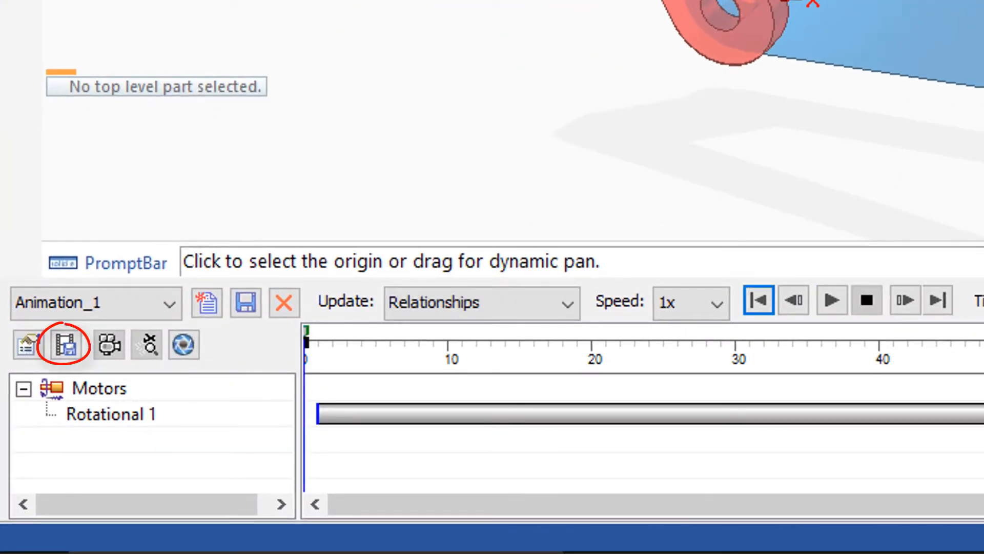
Save the animation as the movie 4Bar Basic 3D.wmv with the High Quality view style at 1280x720, and open the saved file
click(65, 345)
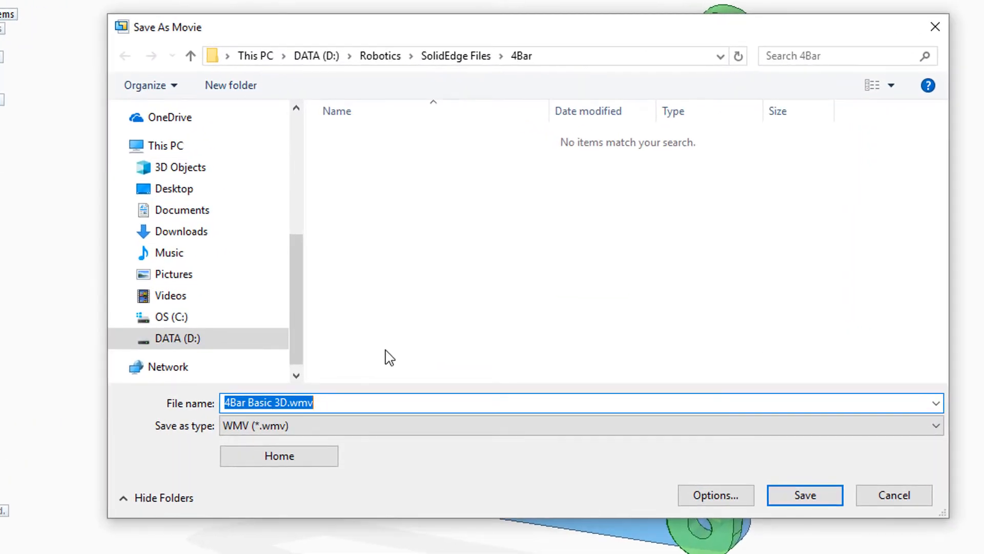
click(715, 496)
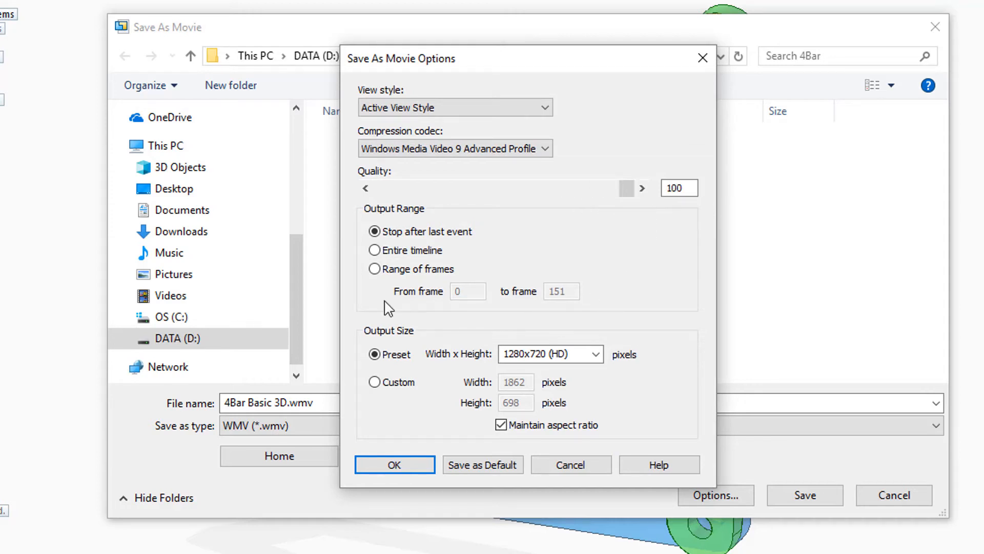
click(546, 109)
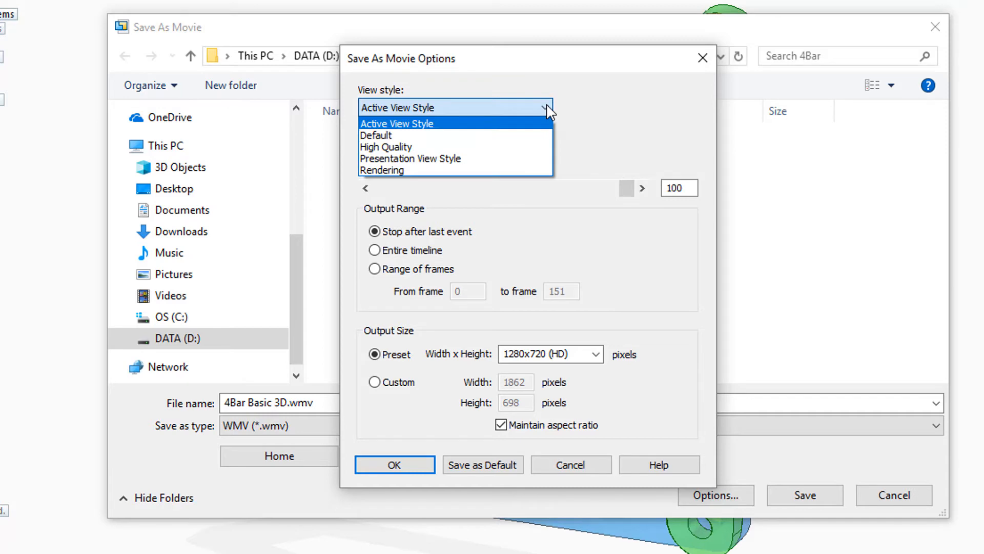
click(395, 146)
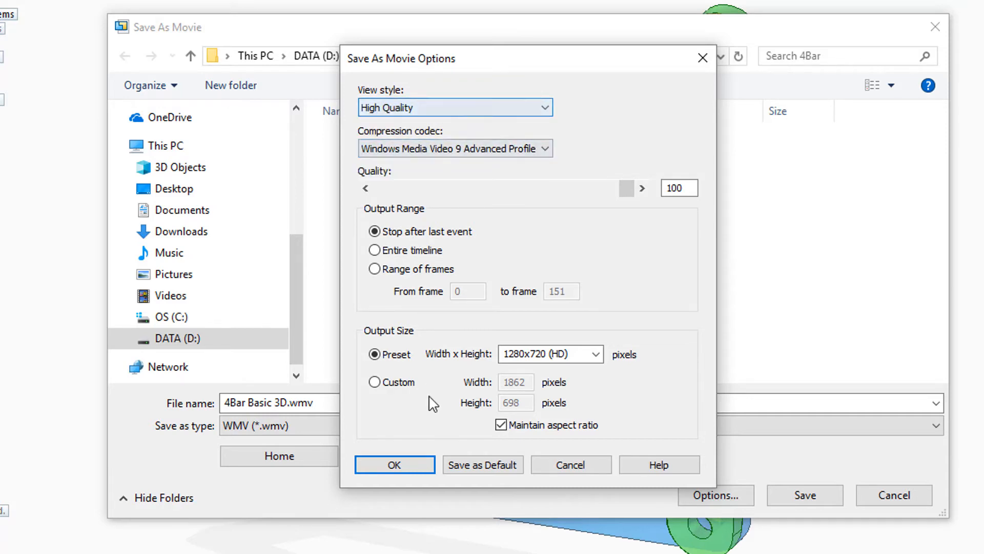
click(395, 465)
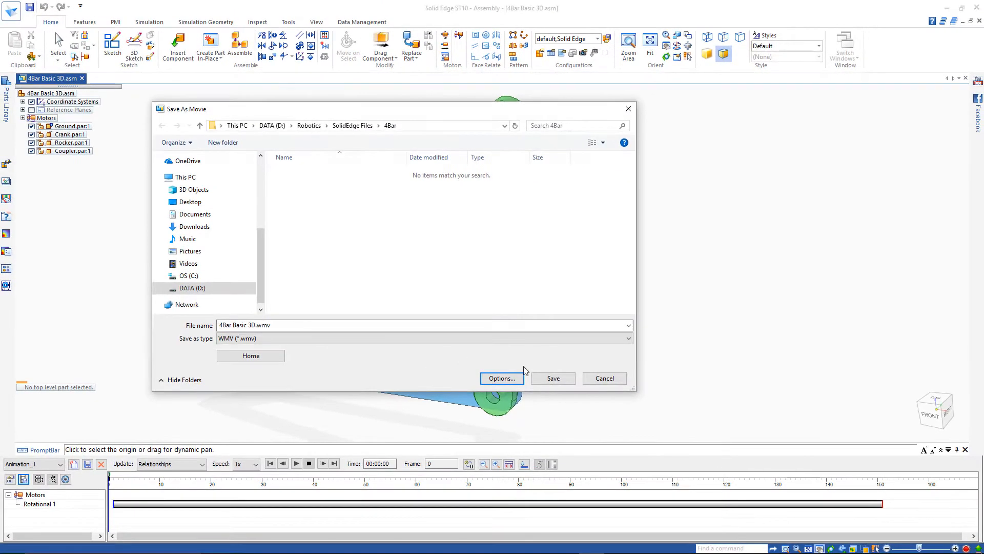
click(553, 378)
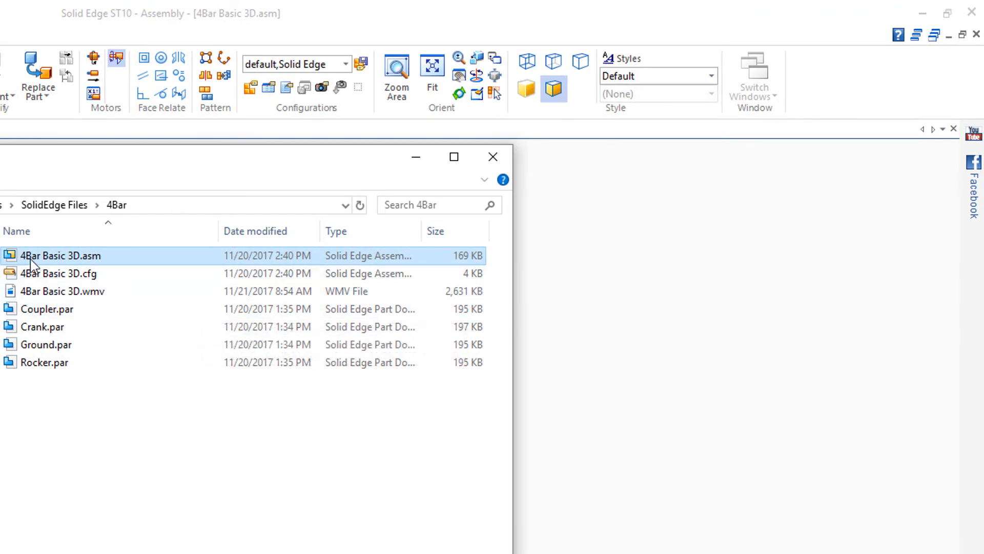
double_click(50, 290)
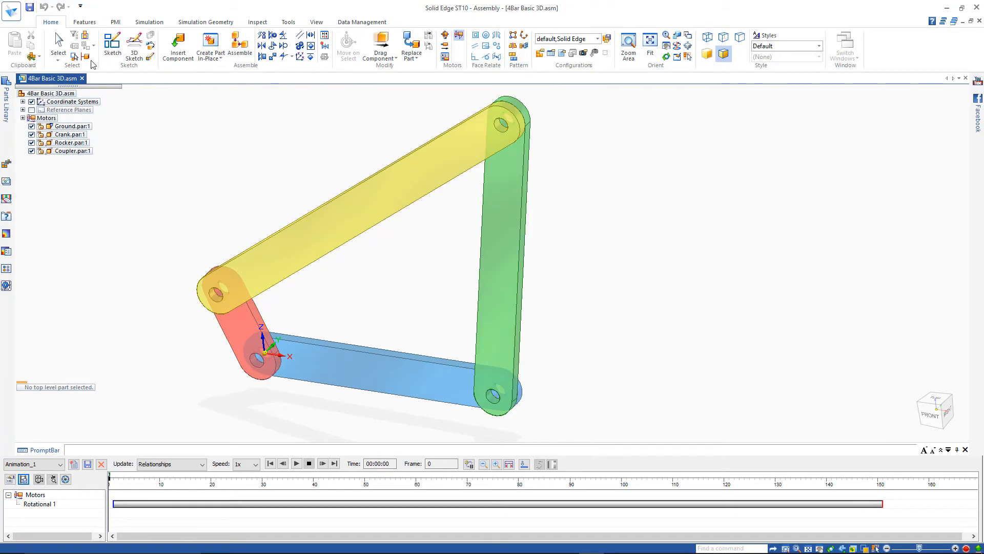
Close the Animation Editor and save the changes to the current animation
click(58, 43)
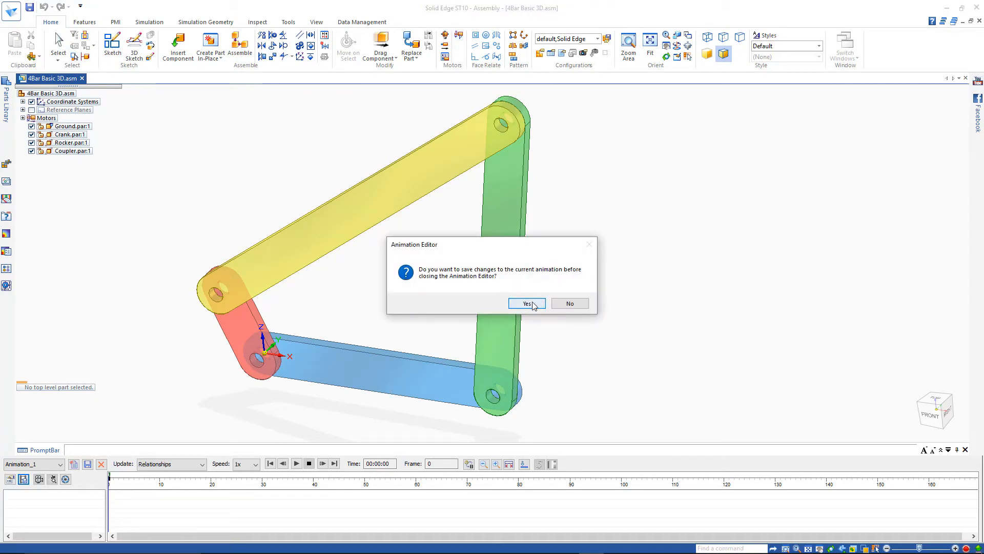
click(527, 303)
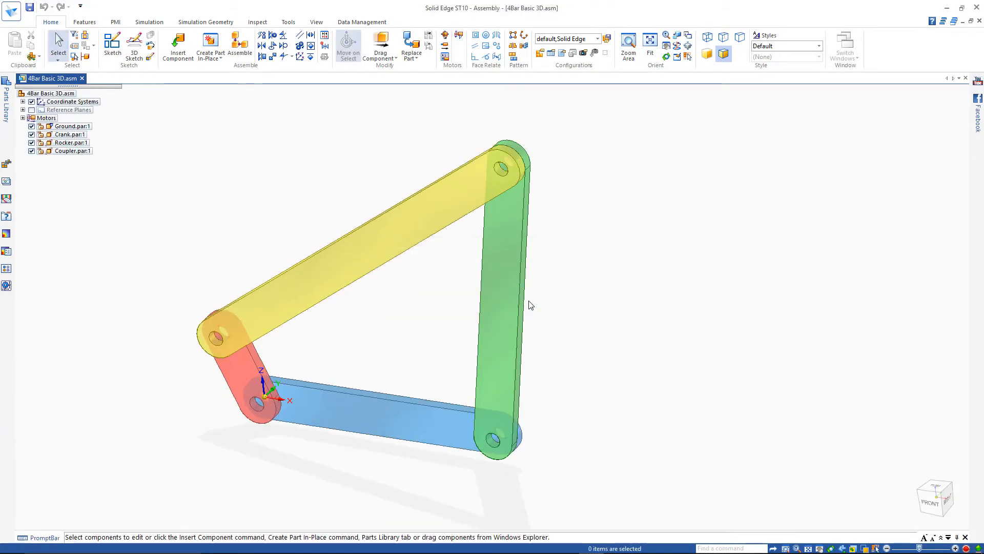
Edit the green Rocker in place, set the distance between its two holes to 45 mm, and return to the assembly
click(500, 301)
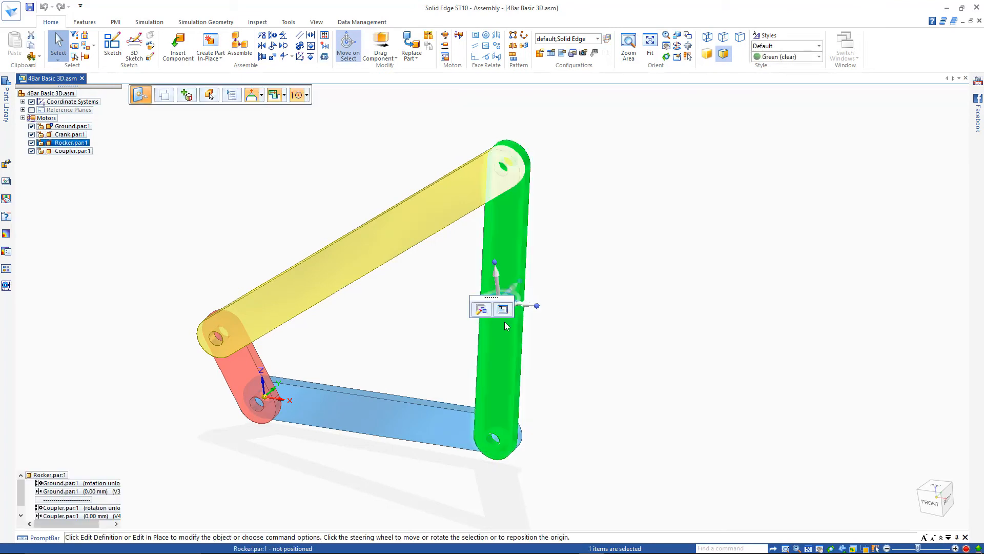
double_click(514, 343)
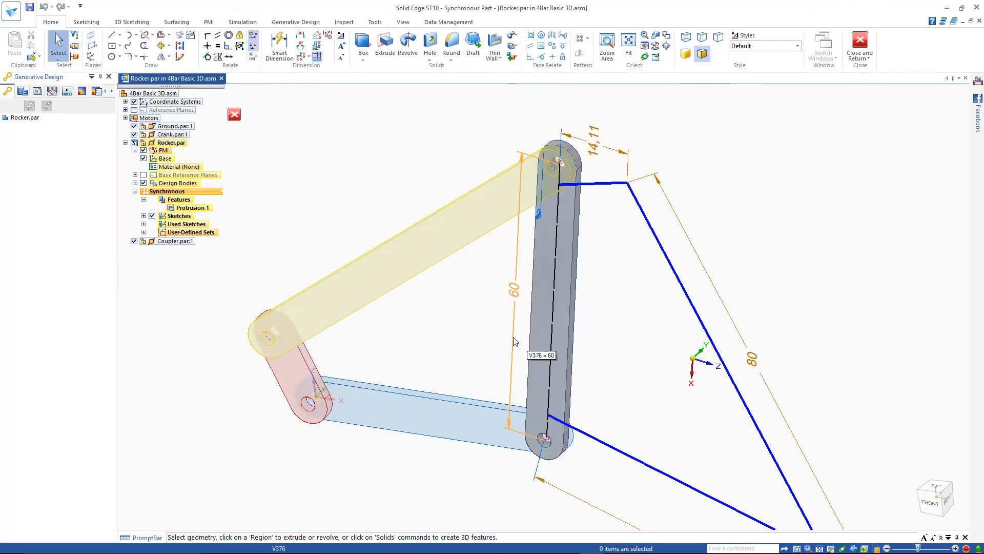
click(513, 286)
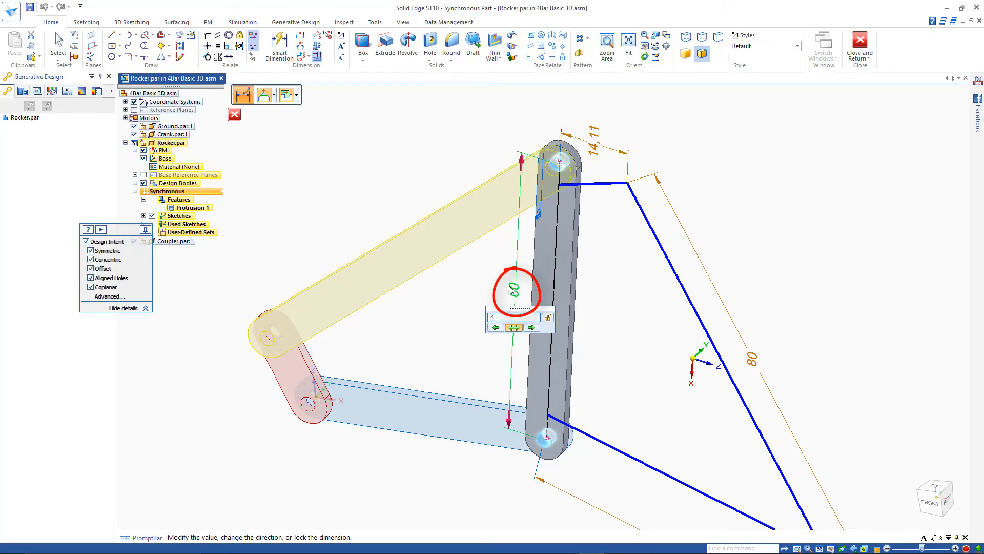
key(Return)
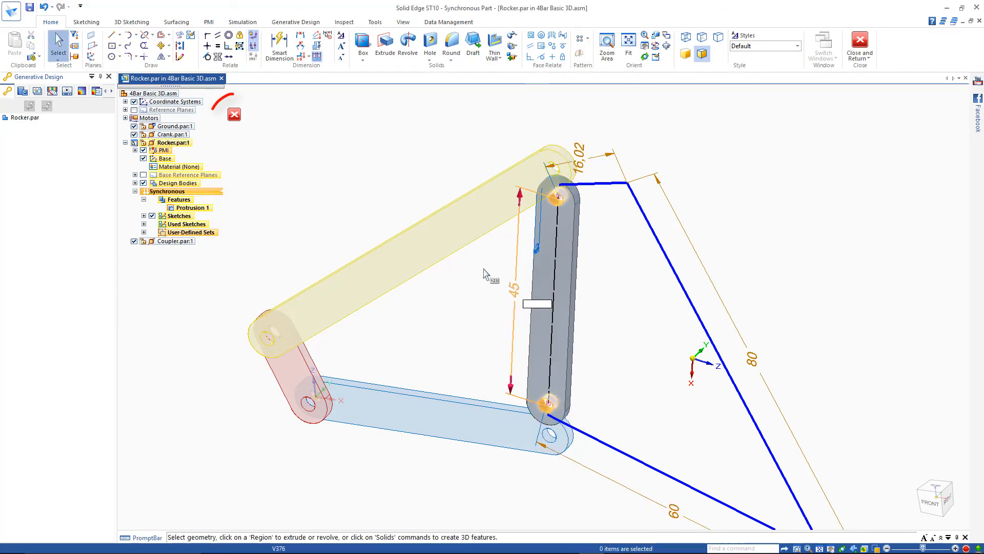
click(234, 114)
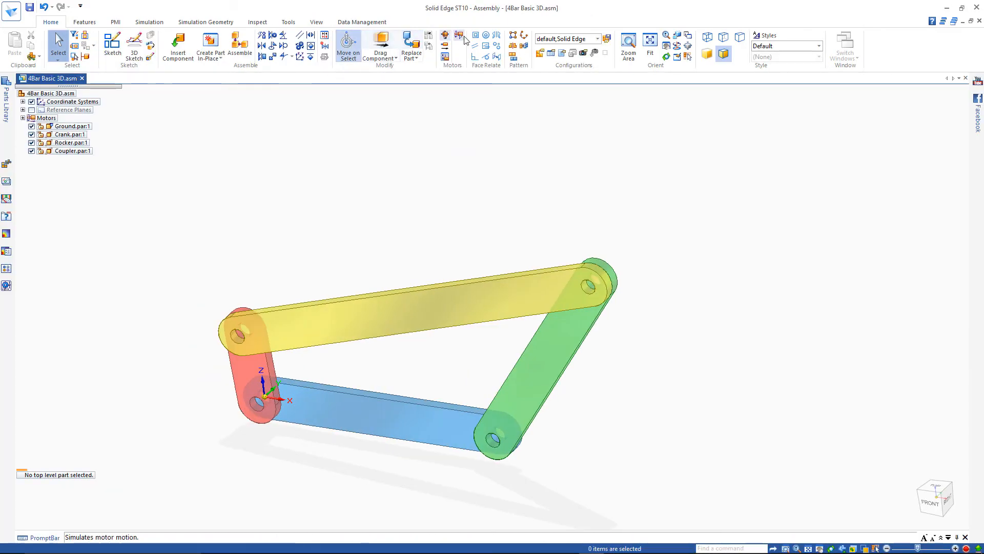
Simulate the motor motion with the modified Rocker and play Animation_1
click(459, 36)
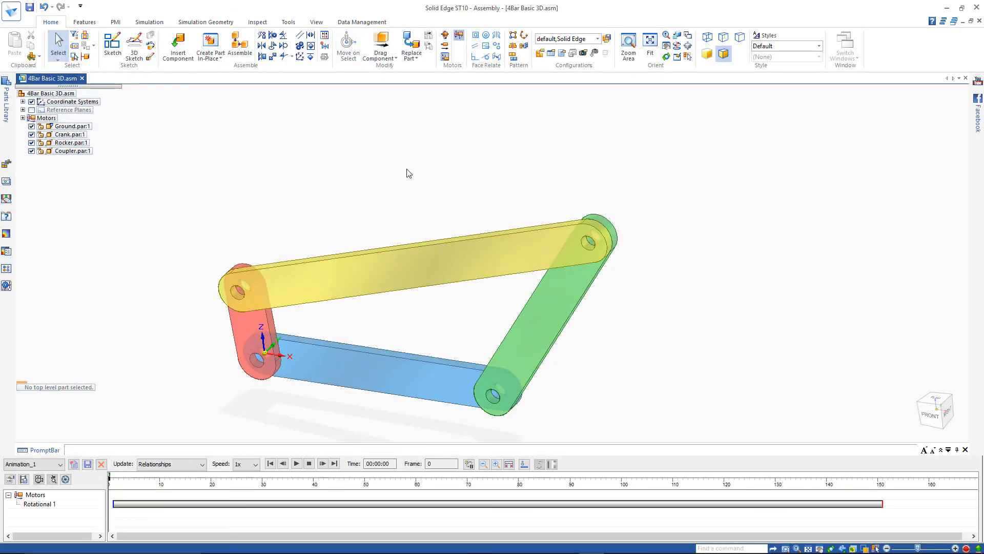
click(297, 464)
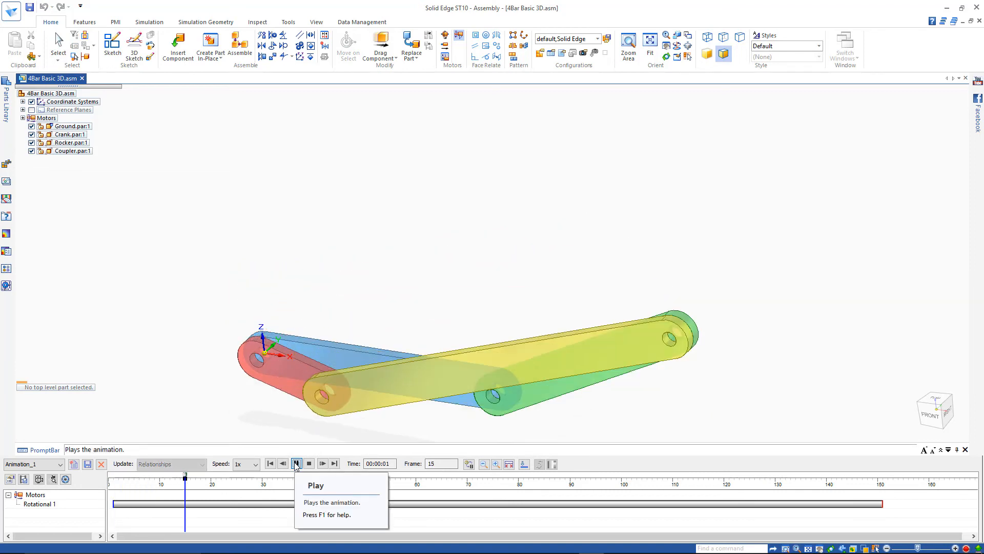